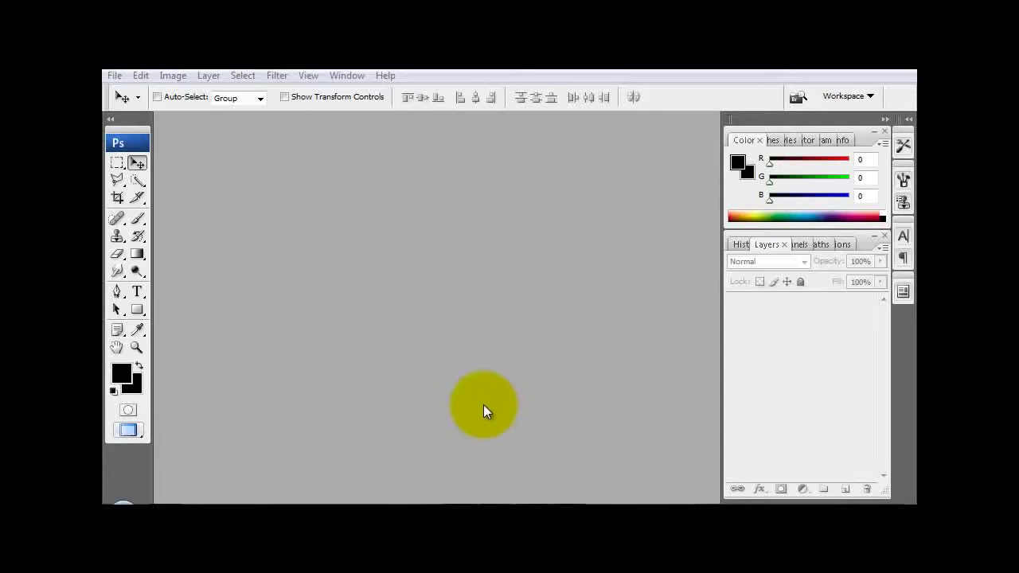
# Create a new 851 × 315 px, 72 ppi document with a black background.
pyautogui.click(114, 76)
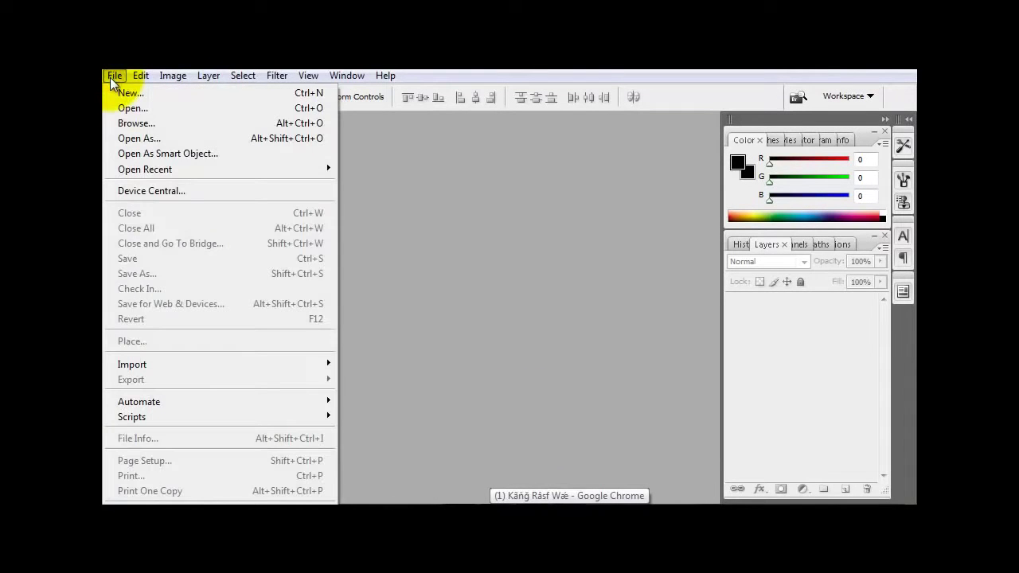
pyautogui.click(123, 94)
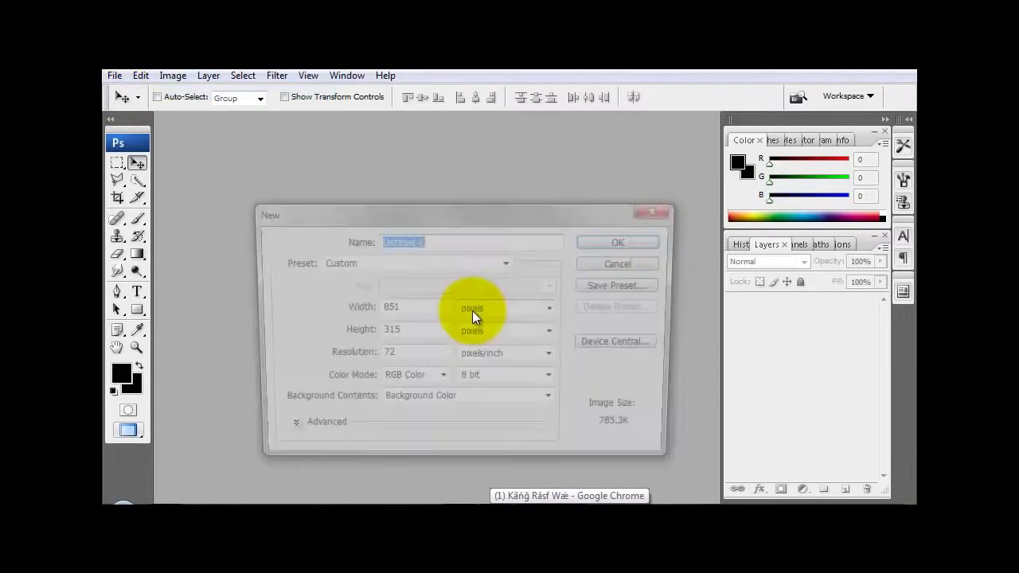
pyautogui.click(646, 242)
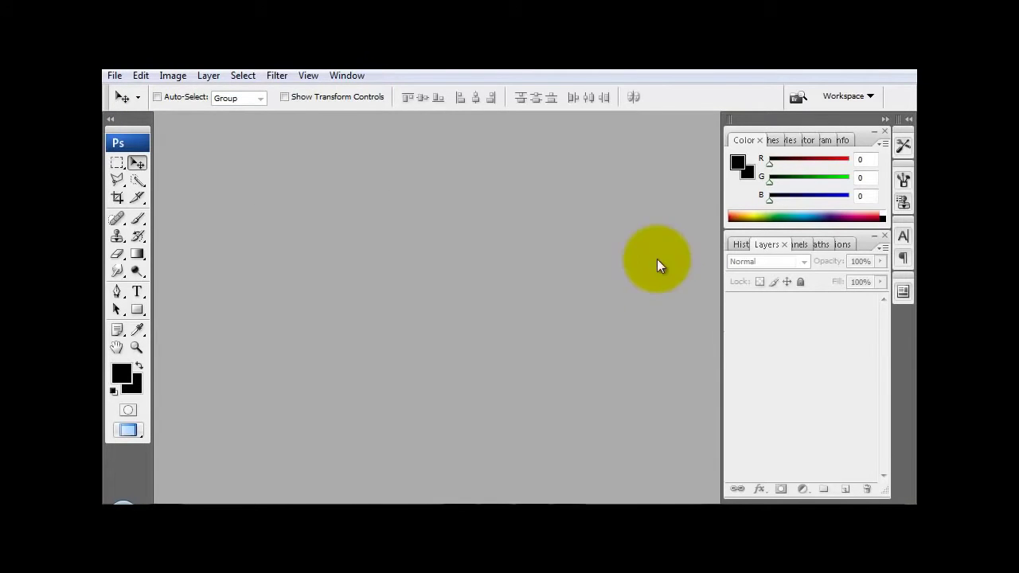
# Type RASFANANTA in 72 pt Infierno and centre it across the banner.
pyautogui.click(137, 292)
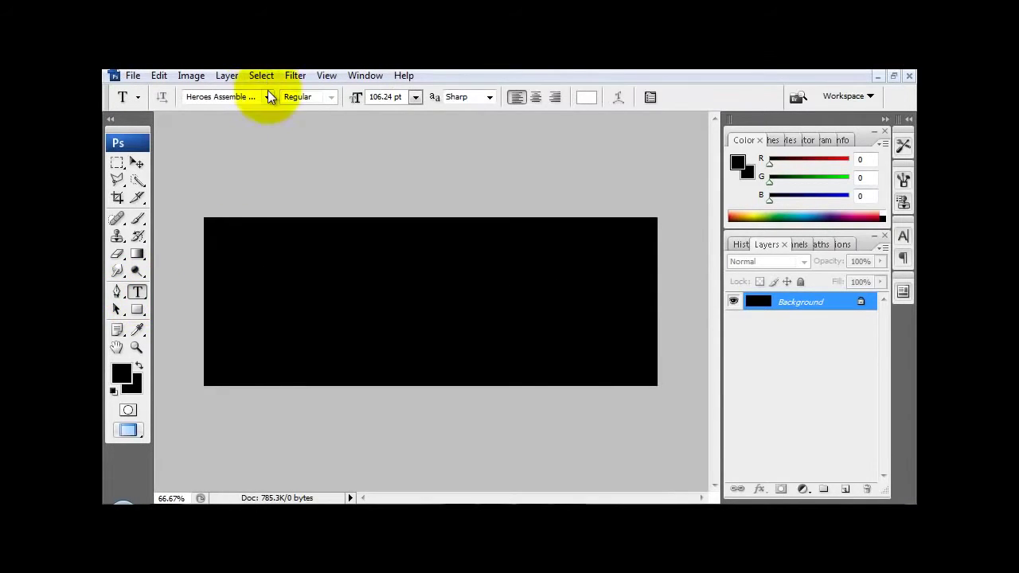
pyautogui.click(268, 96)
pyautogui.click(390, 172)
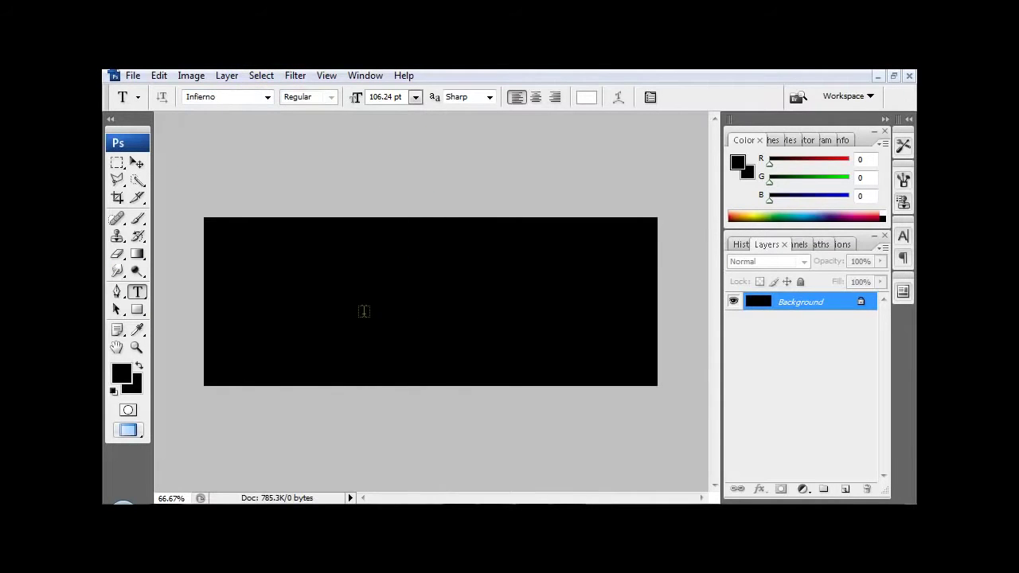
pyautogui.click(263, 299)
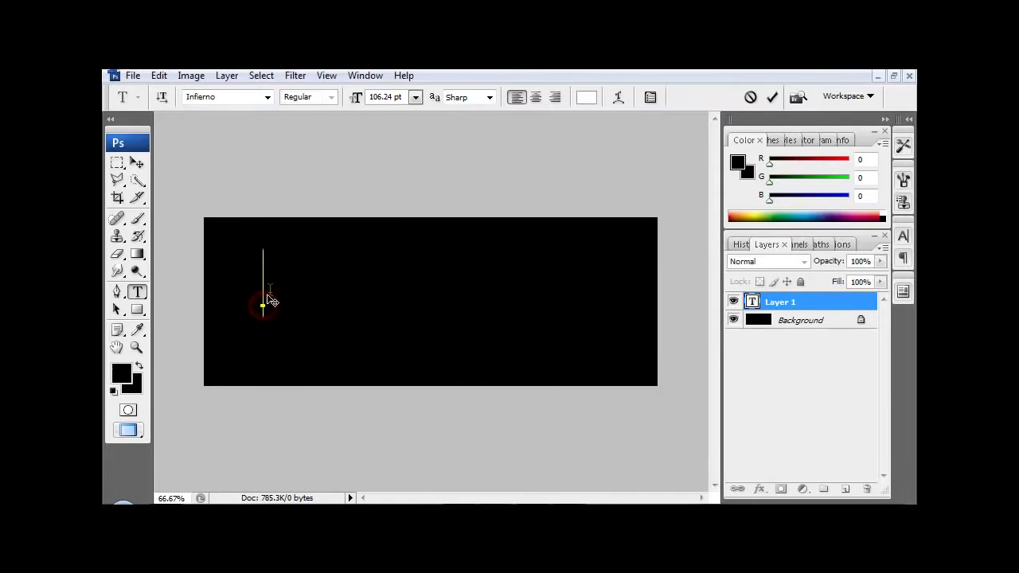
pyautogui.click(415, 97)
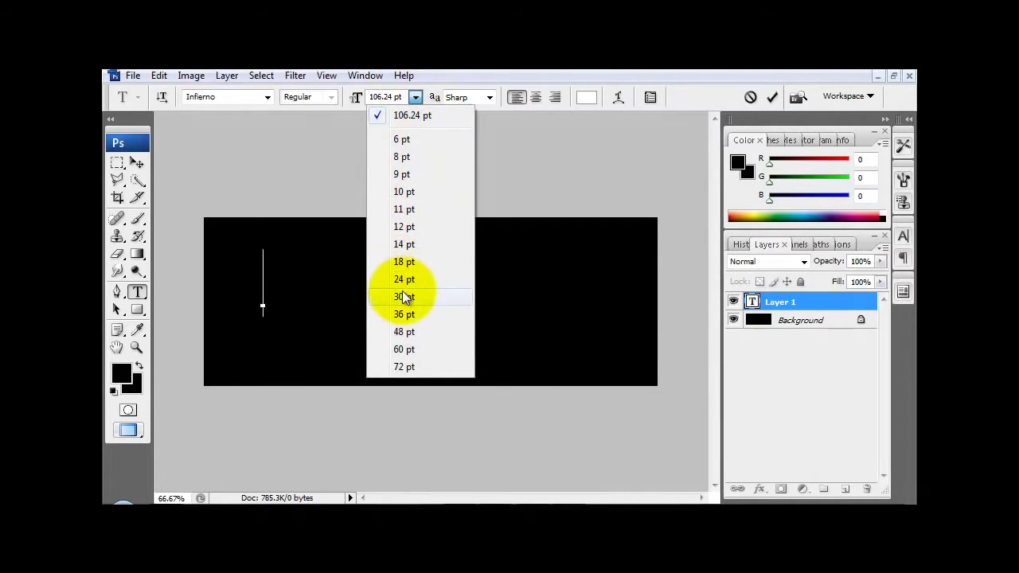
pyautogui.click(404, 366)
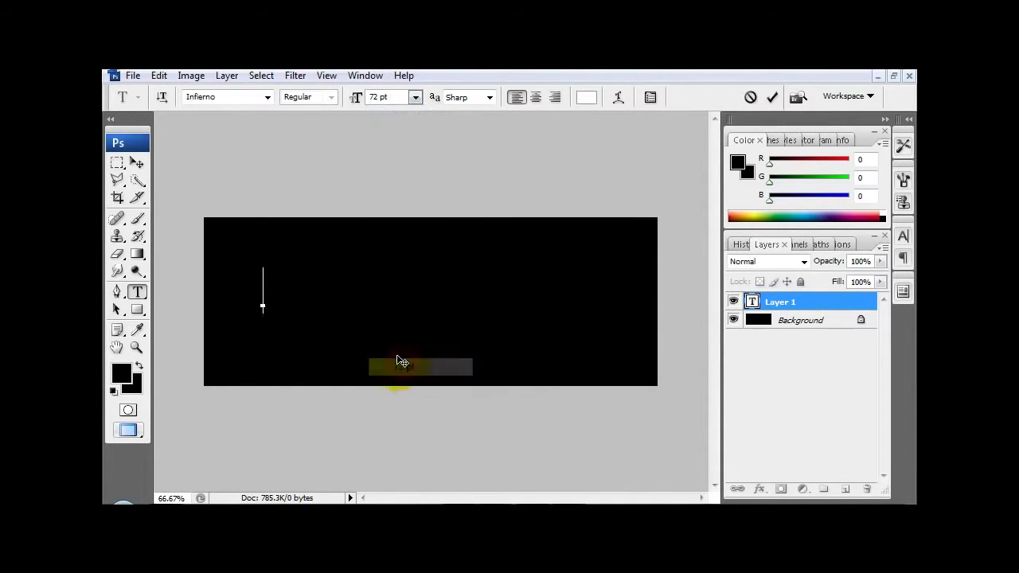
pyautogui.write('R')
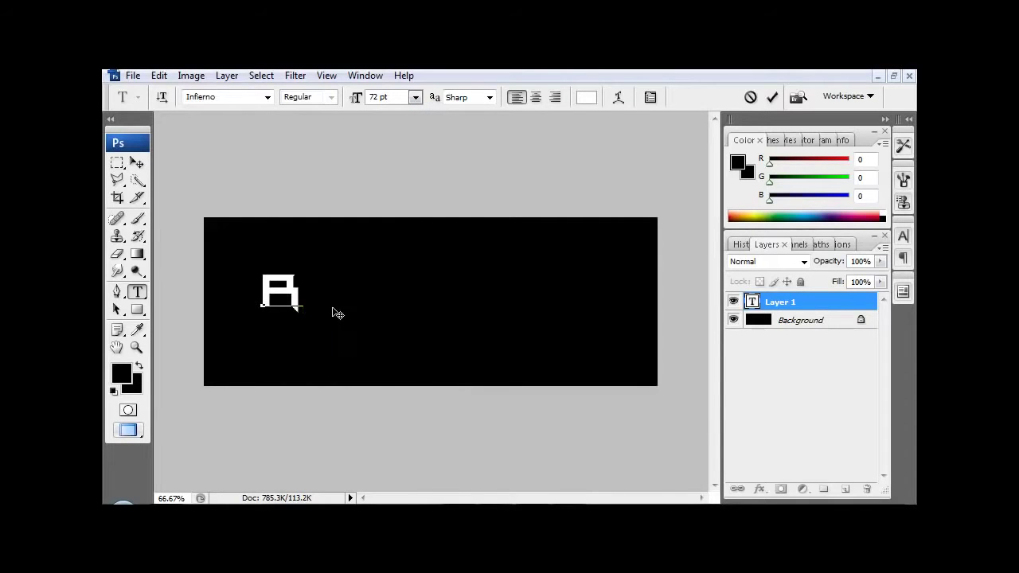
pyautogui.write('ASFANANTA')
pyautogui.moveTo(424, 377); pyautogui.dragTo(406, 389)
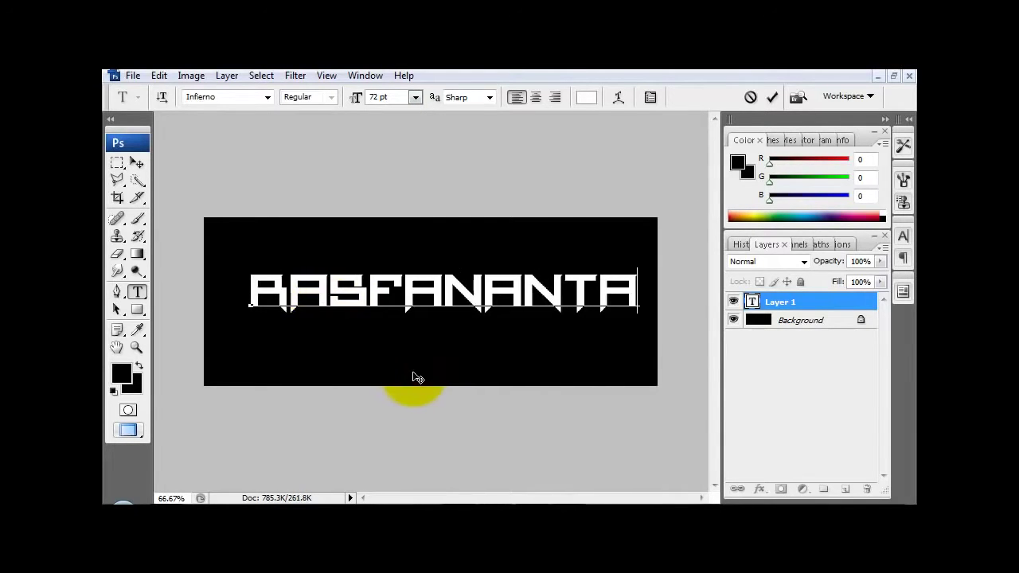
pyautogui.click(137, 163)
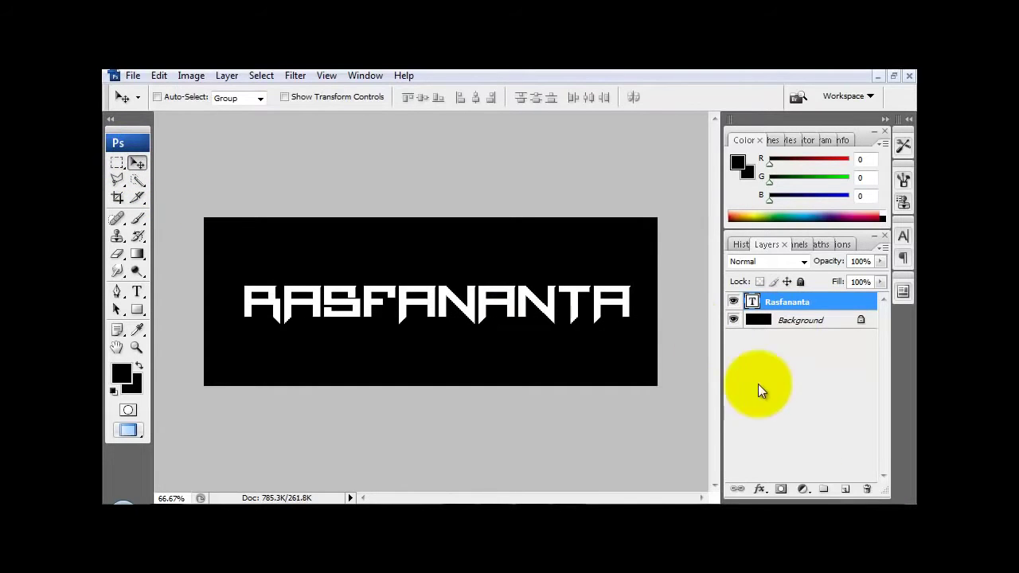
# Give the RASFANANTA layer a 3 px outside stroke in grey 5e5e5e via Blending Options.
pyautogui.click(760, 489)
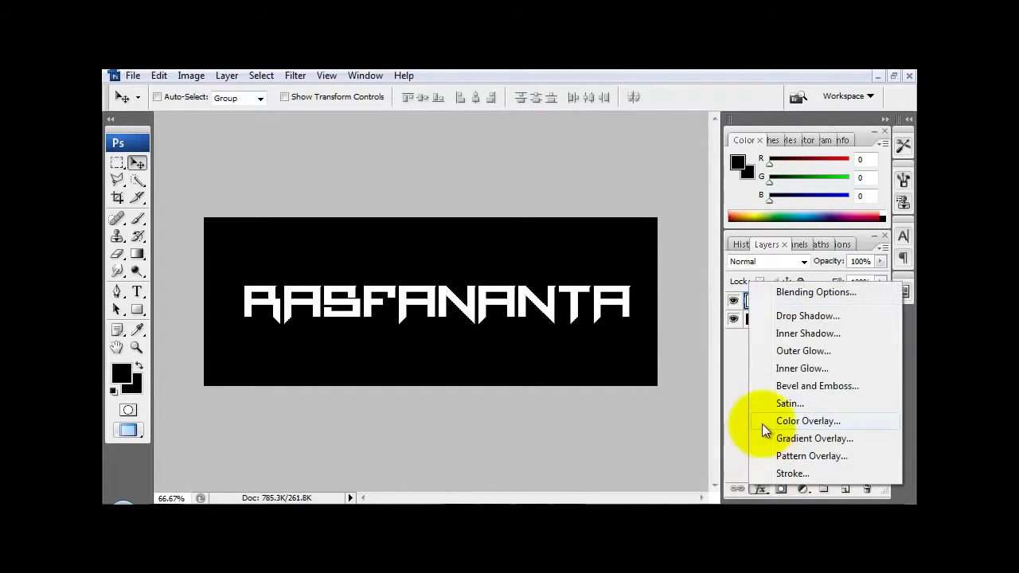
pyautogui.click(770, 294)
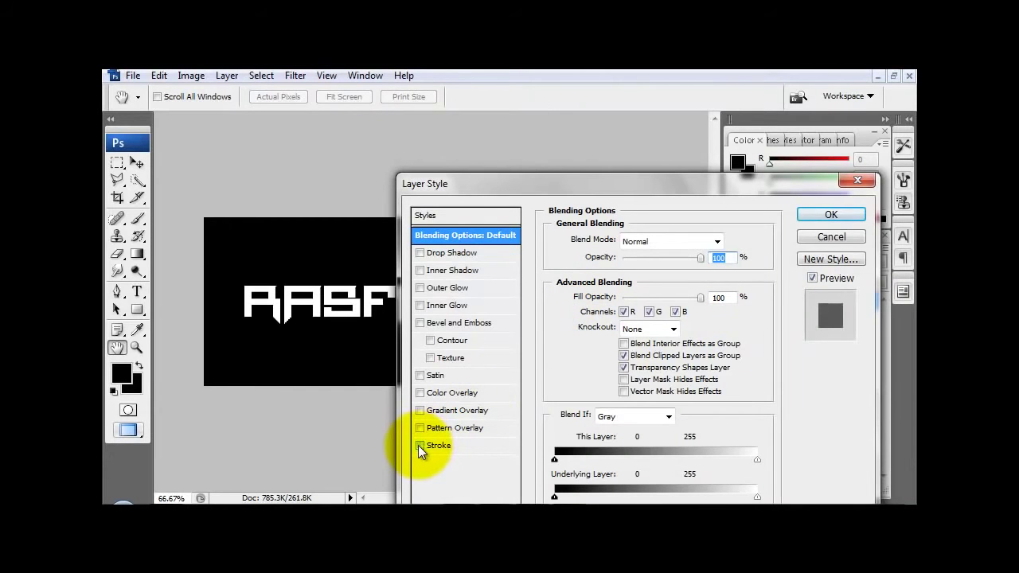
pyautogui.click(420, 446)
pyautogui.click(440, 446)
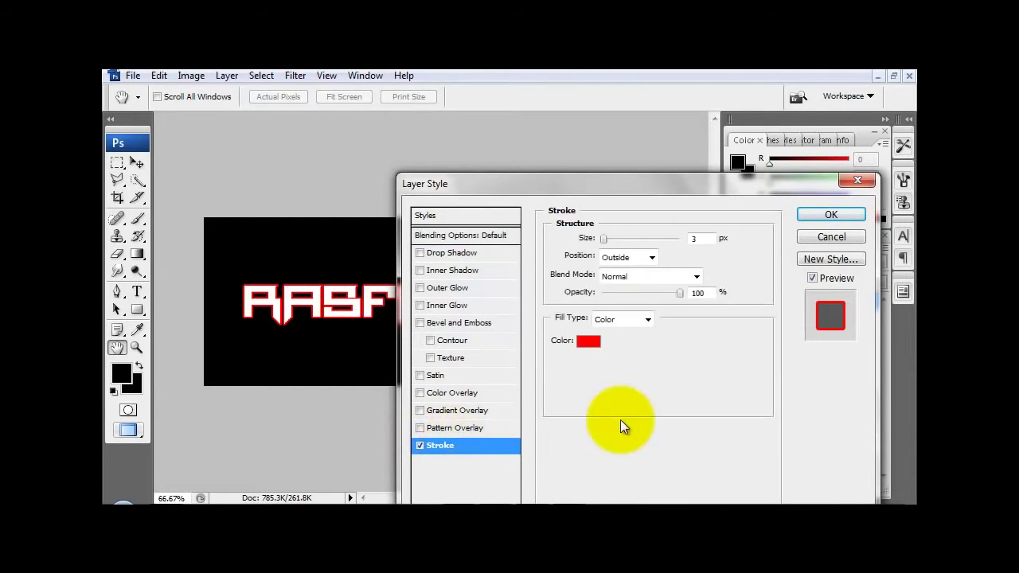
pyautogui.click(588, 340)
pyautogui.click(535, 347)
pyautogui.moveTo(483, 344); pyautogui.dragTo(454, 298)
pyautogui.click(379, 378)
pyautogui.click(390, 340)
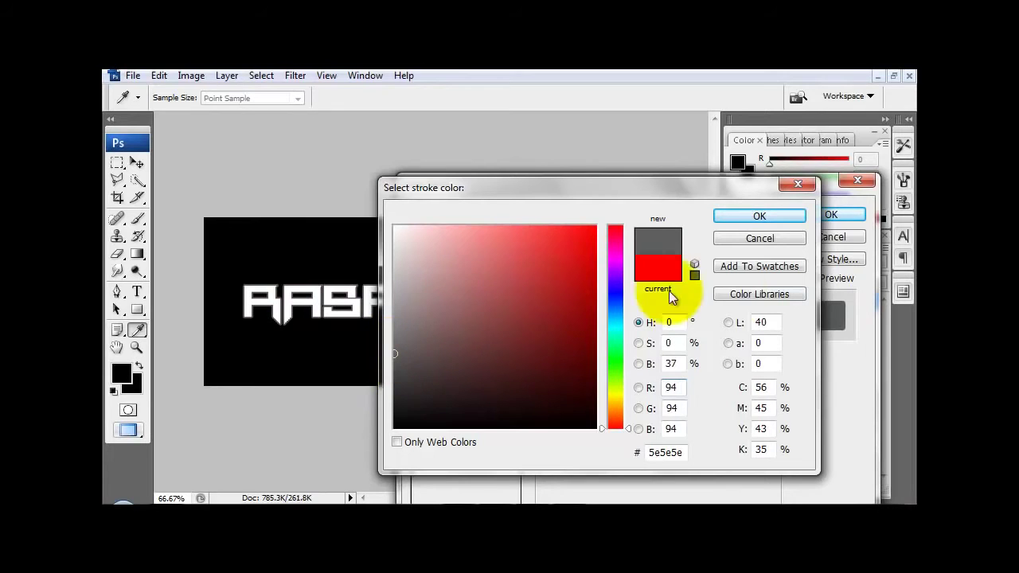
pyautogui.click(745, 217)
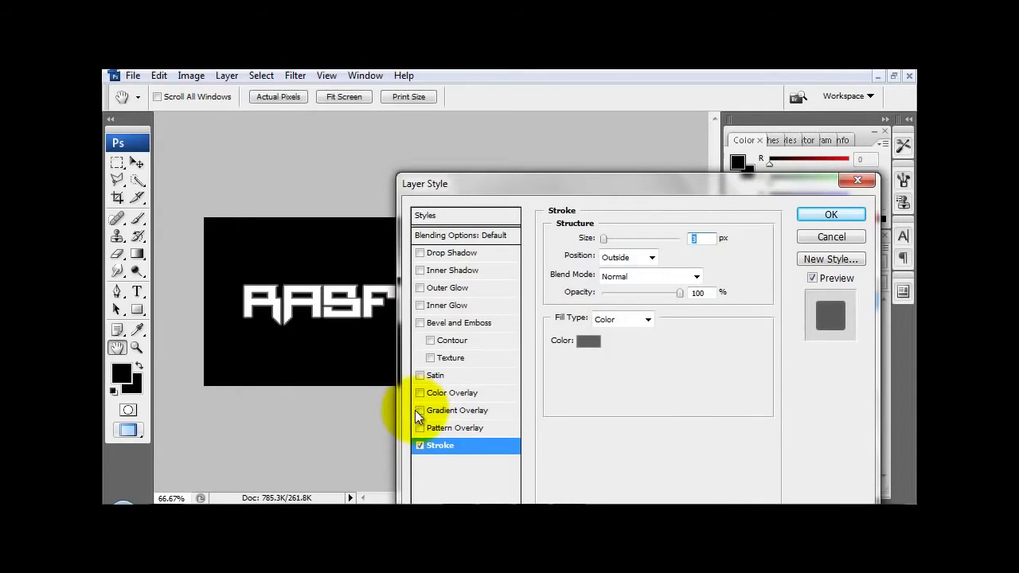
pyautogui.click(420, 428)
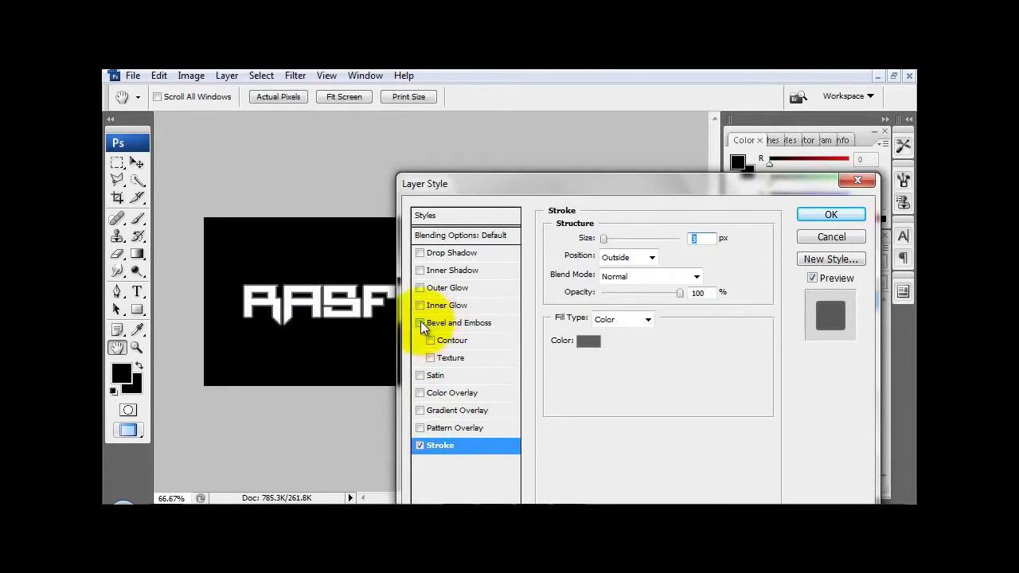
# Add a black Color Overlay to the RASFANANTA text.
pyautogui.click(420, 252)
pyautogui.click(419, 252)
pyautogui.click(420, 393)
pyautogui.click(433, 393)
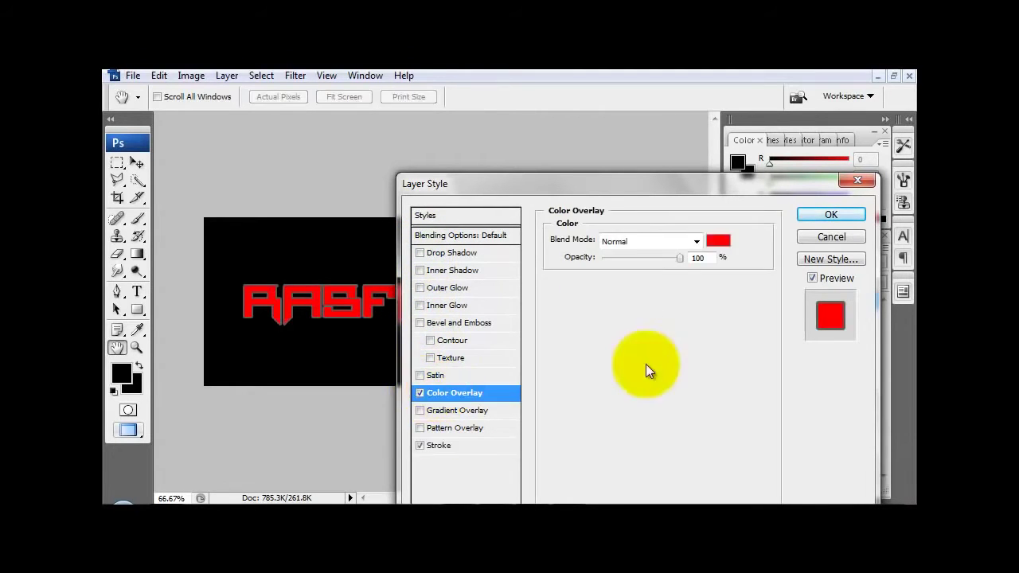
pyautogui.click(717, 240)
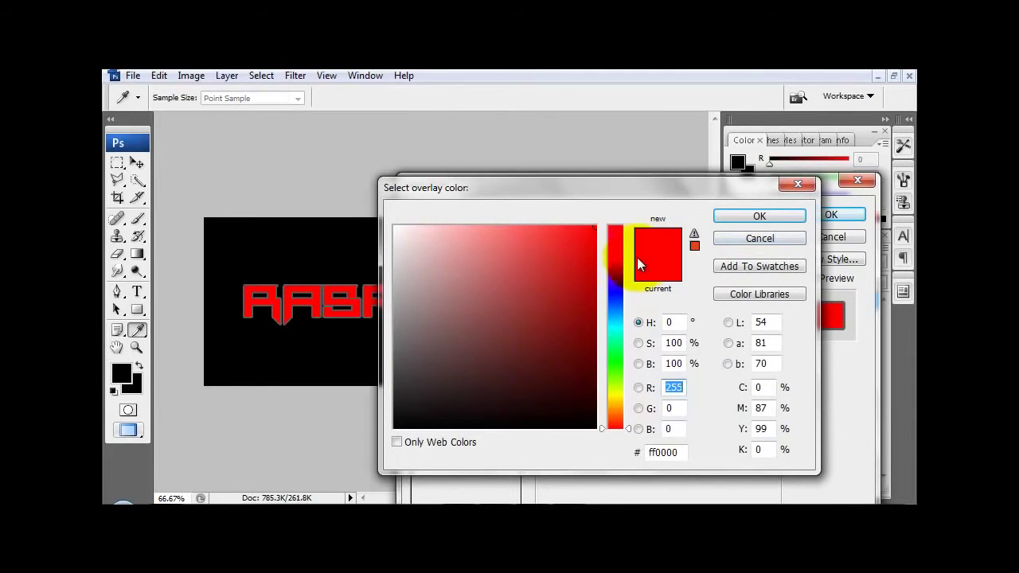
pyautogui.click(613, 288)
pyautogui.click(508, 266)
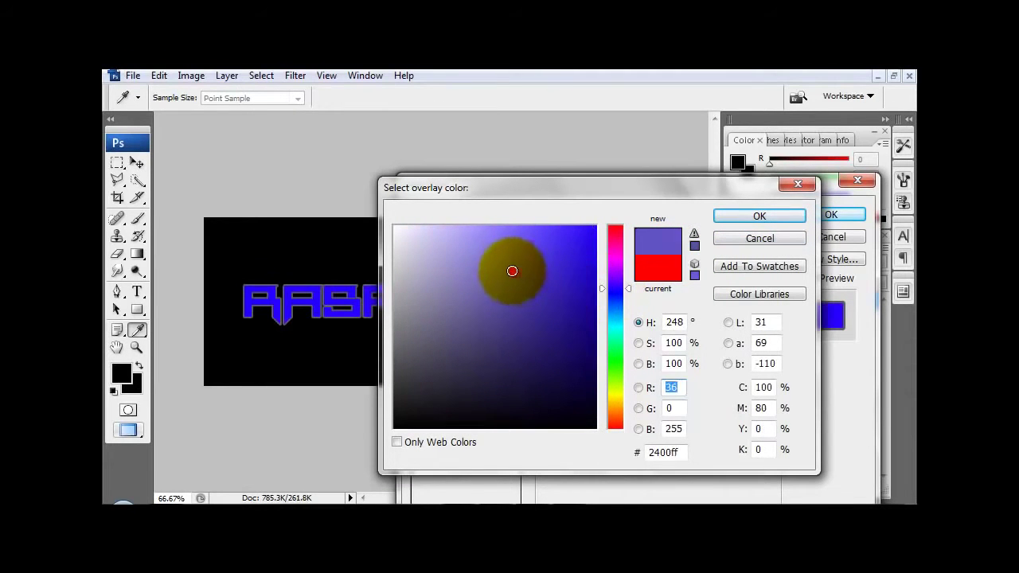
pyautogui.moveTo(508, 266); pyautogui.dragTo(395, 329)
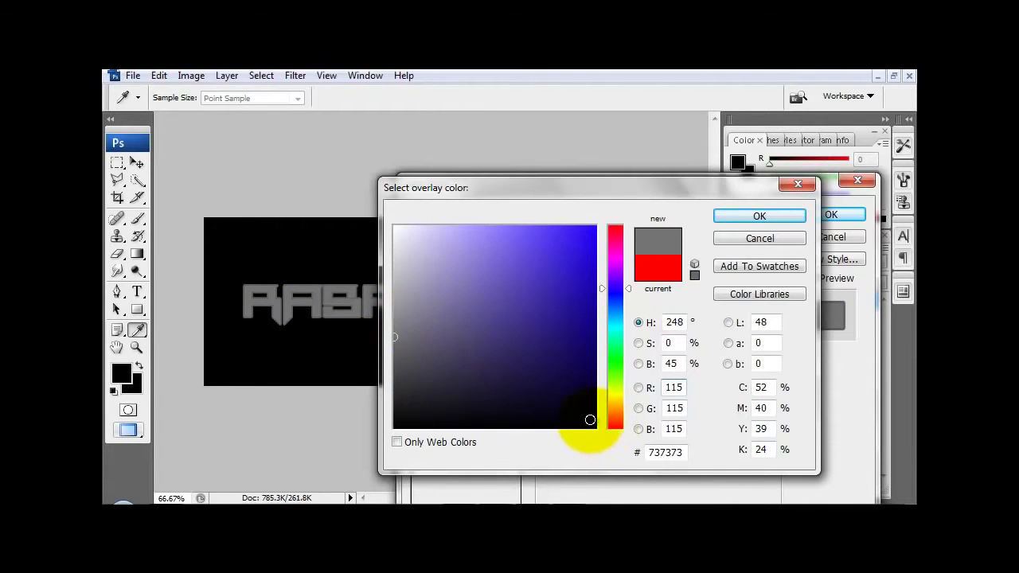
pyautogui.moveTo(589, 420); pyautogui.dragTo(607, 440)
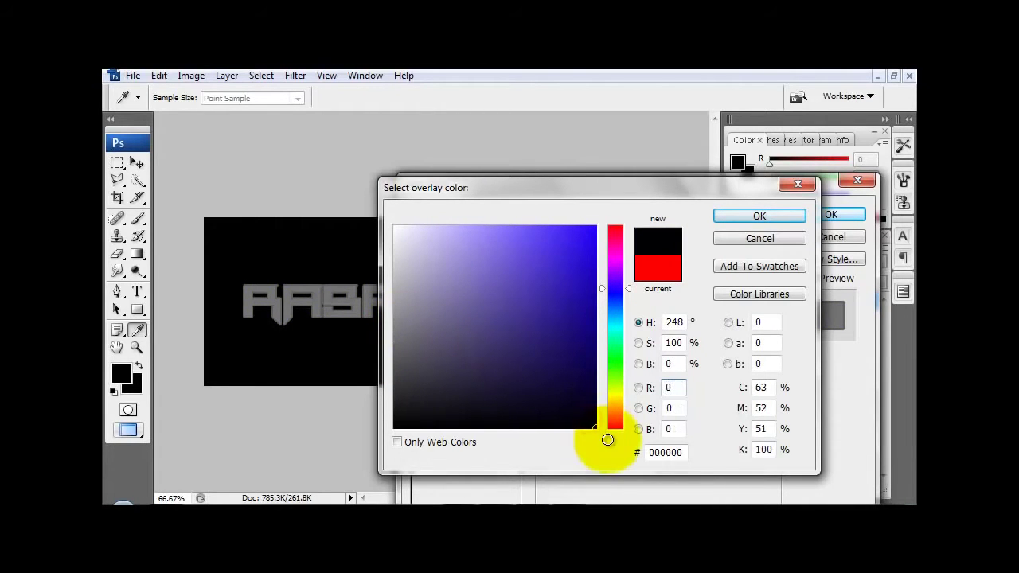
pyautogui.click(758, 215)
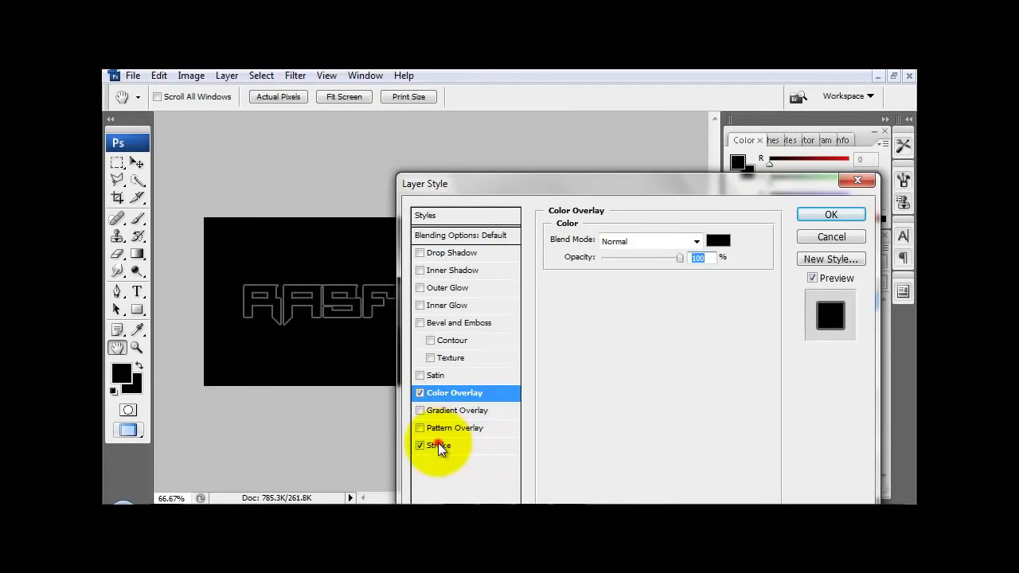
# Make the stroke white, apply the layer style, and add an empty layer above.
pyautogui.click(438, 443)
pyautogui.click(589, 343)
pyautogui.moveTo(525, 351); pyautogui.dragTo(364, 173)
pyautogui.click(754, 215)
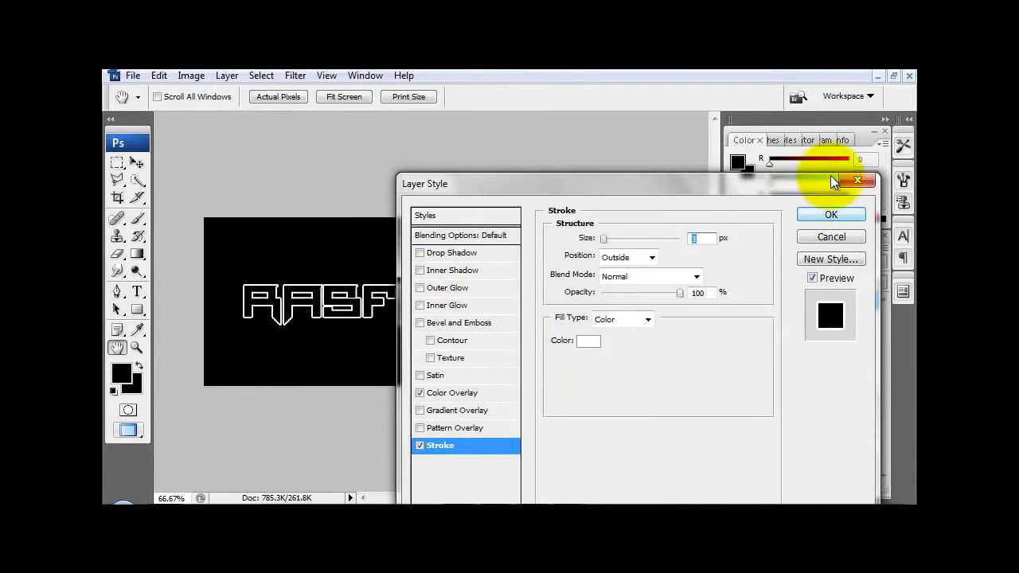
pyautogui.click(818, 217)
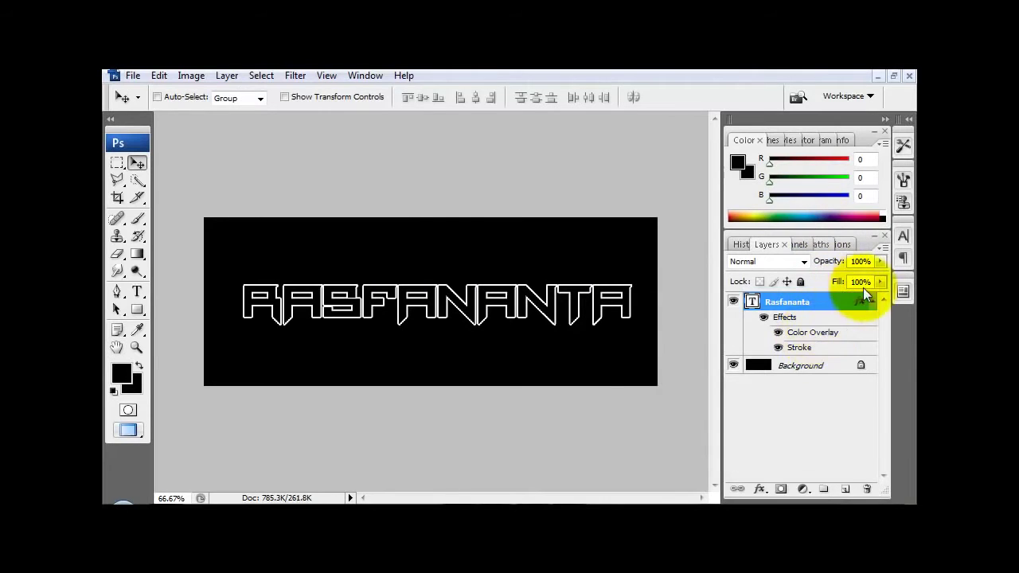
pyautogui.click(871, 303)
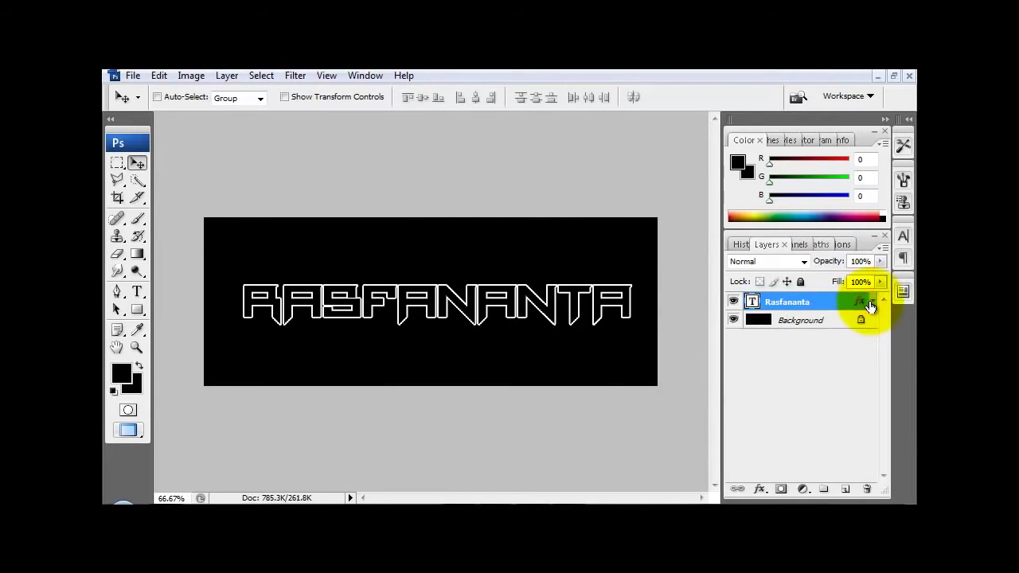
pyautogui.click(845, 489)
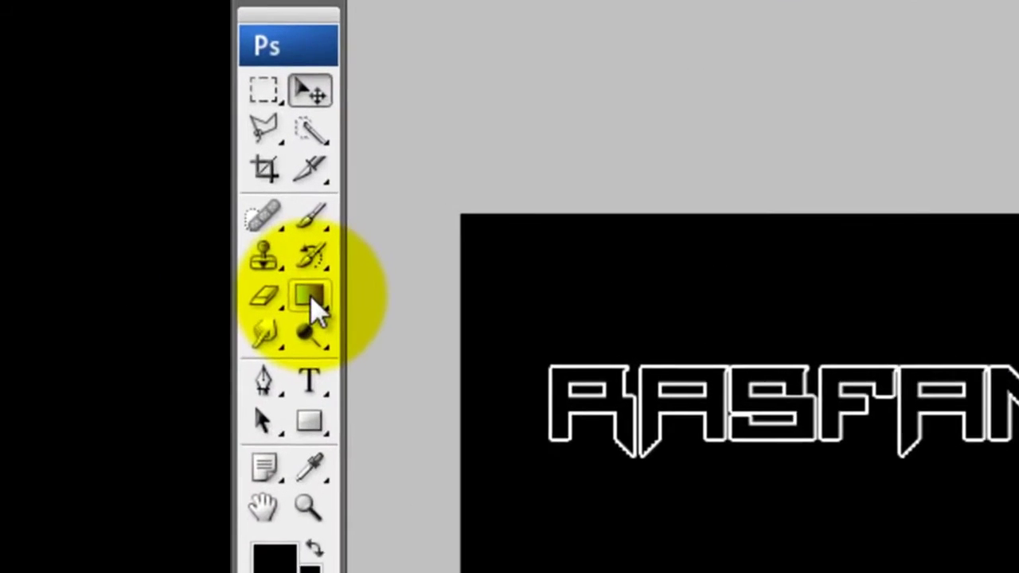
# Convert the Rasfananta layer to a smart object, then target Layer 1 with the Gradient tool.
pyautogui.click(344, 308)
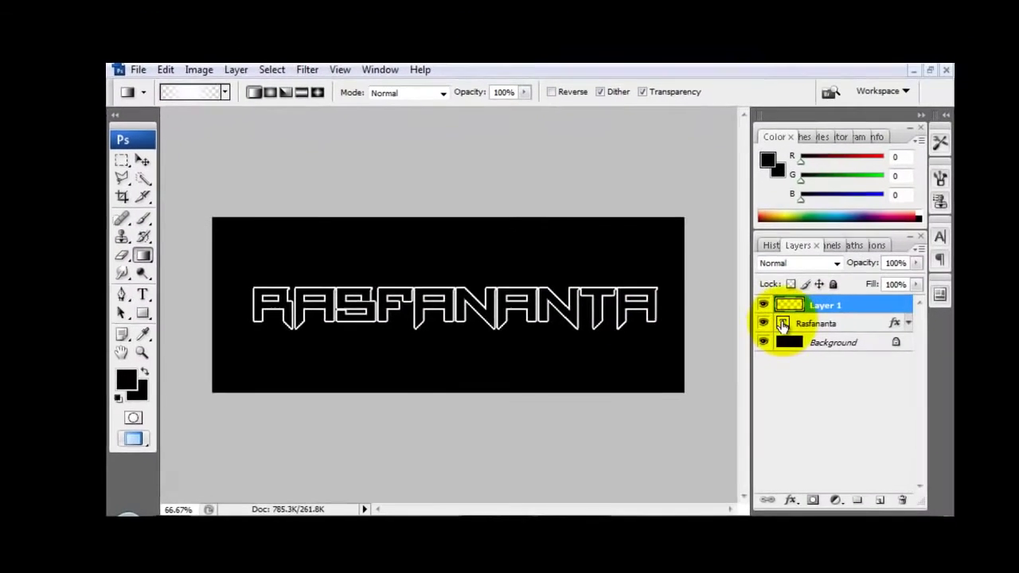
pyautogui.rightClick(768, 325)
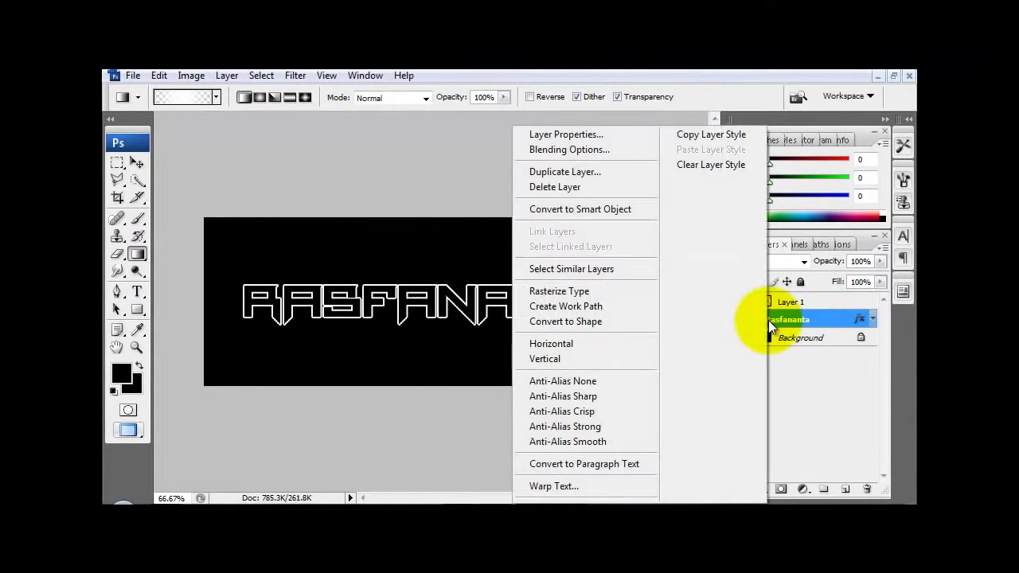
pyautogui.click(617, 209)
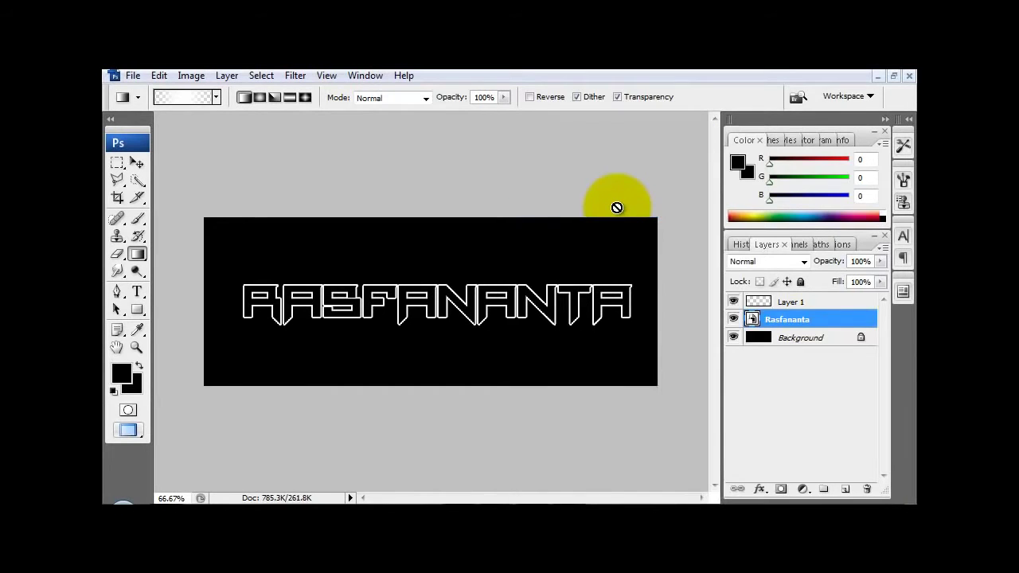
pyautogui.click(783, 302)
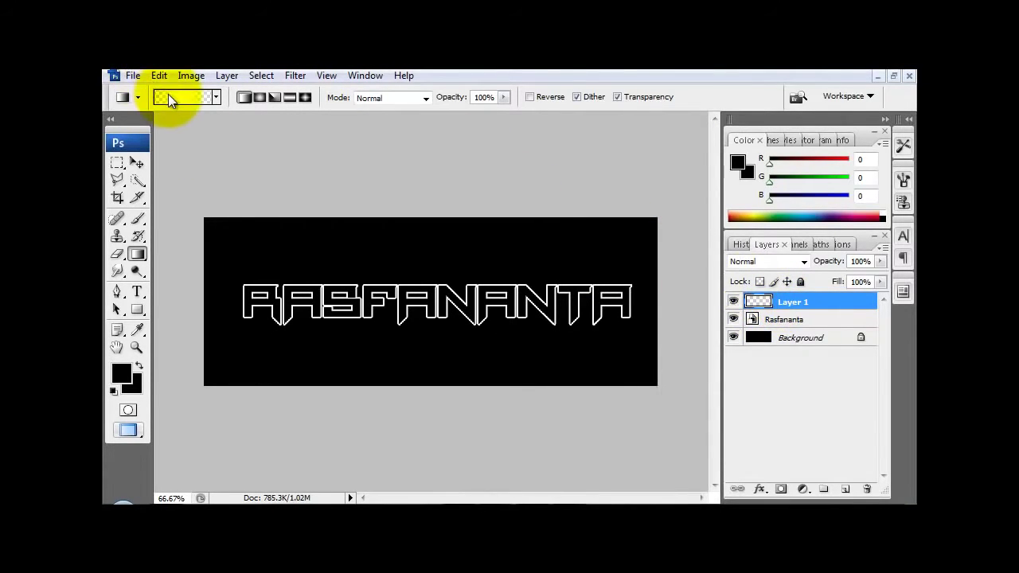
# Drag a diagonal transparent–white–transparent gradient across the lettering on Layer 1.
pyautogui.click(168, 97)
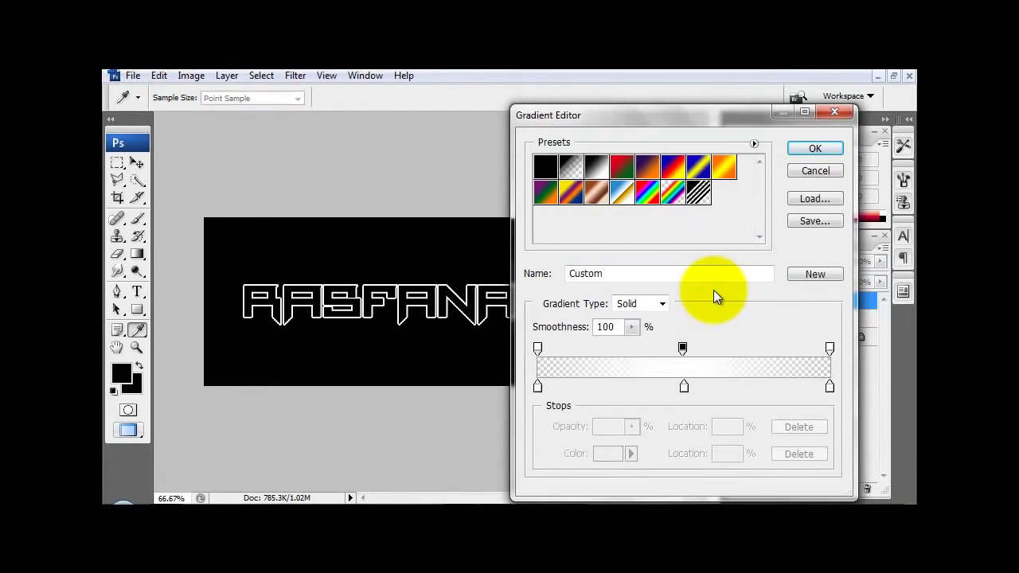
pyautogui.click(800, 151)
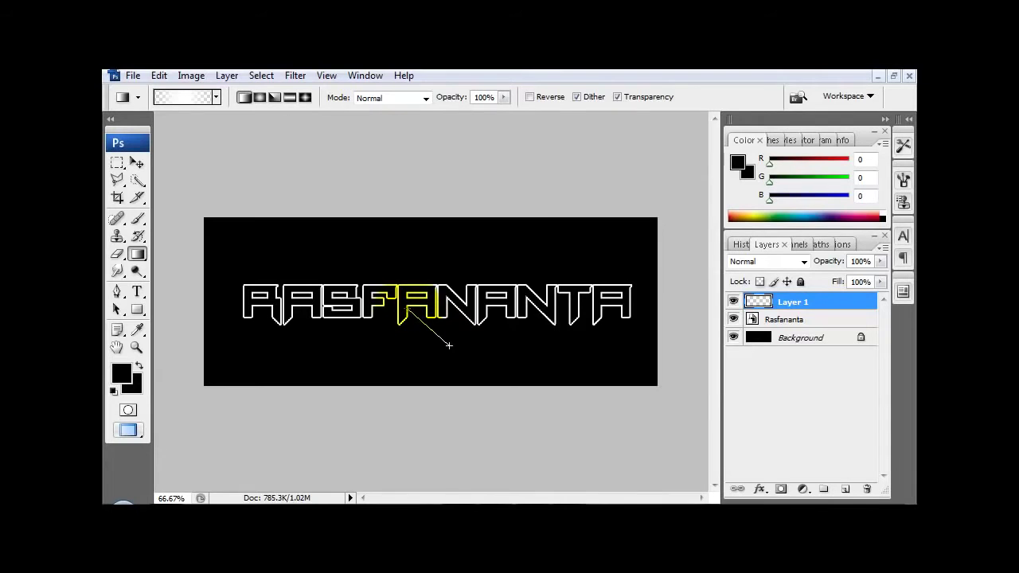
pyautogui.moveTo(406, 307); pyautogui.dragTo(450, 346)
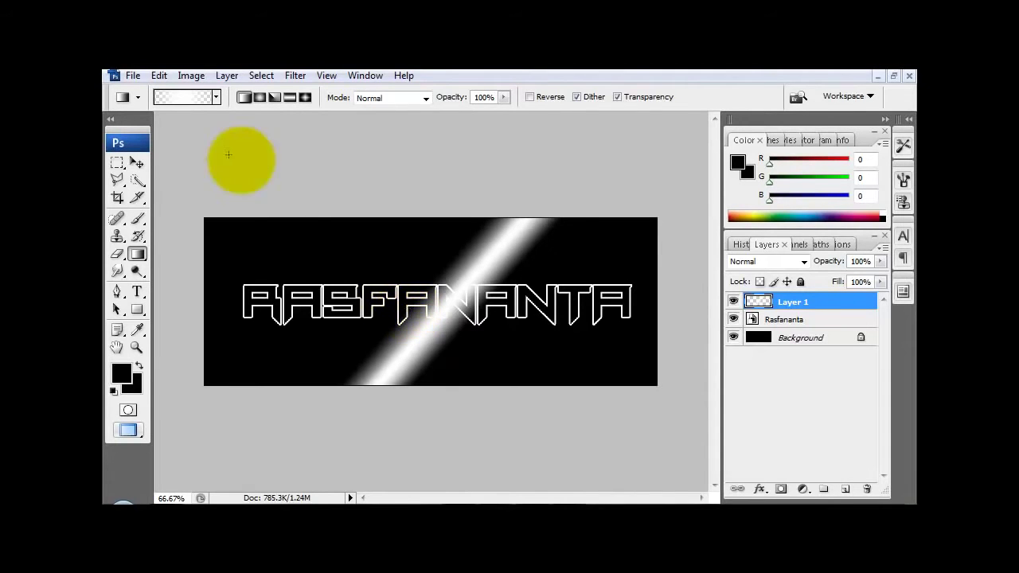
# Clip Layer 1's shine to the Rasfananta smart object and place it at the word's left end.
pyautogui.click(138, 162)
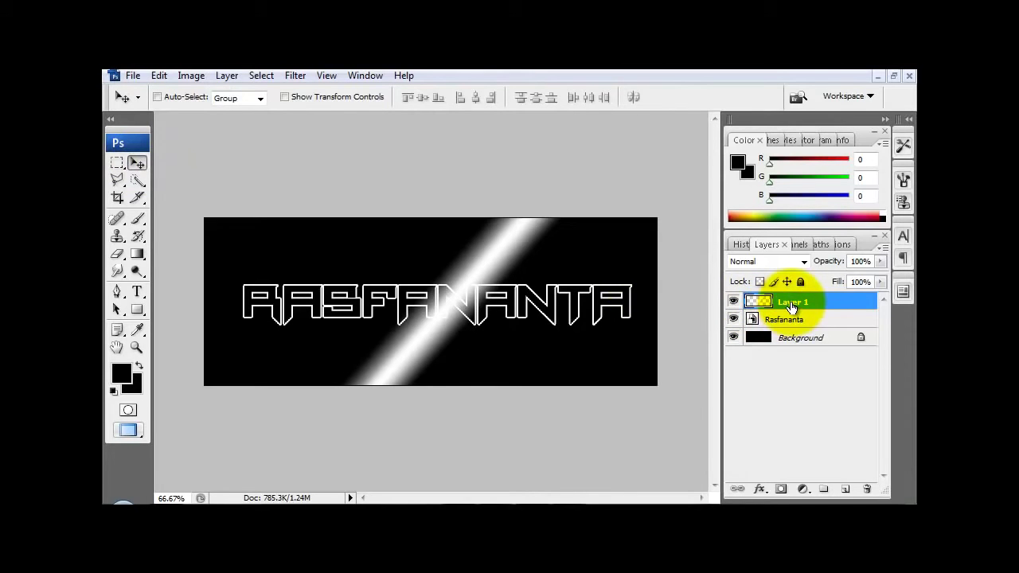
pyautogui.moveTo(473, 303)
pyautogui.mouseDown()
pyautogui.moveTo(244, 302)
pyautogui.moveTo(503, 349)
pyautogui.mouseUp()
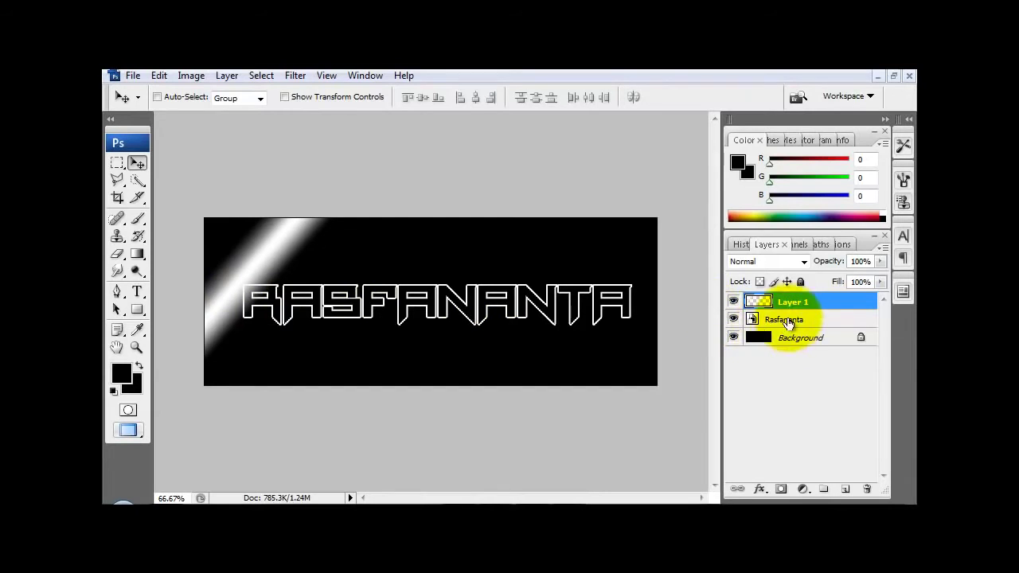
pyautogui.rightClick(790, 309)
pyautogui.click(701, 309)
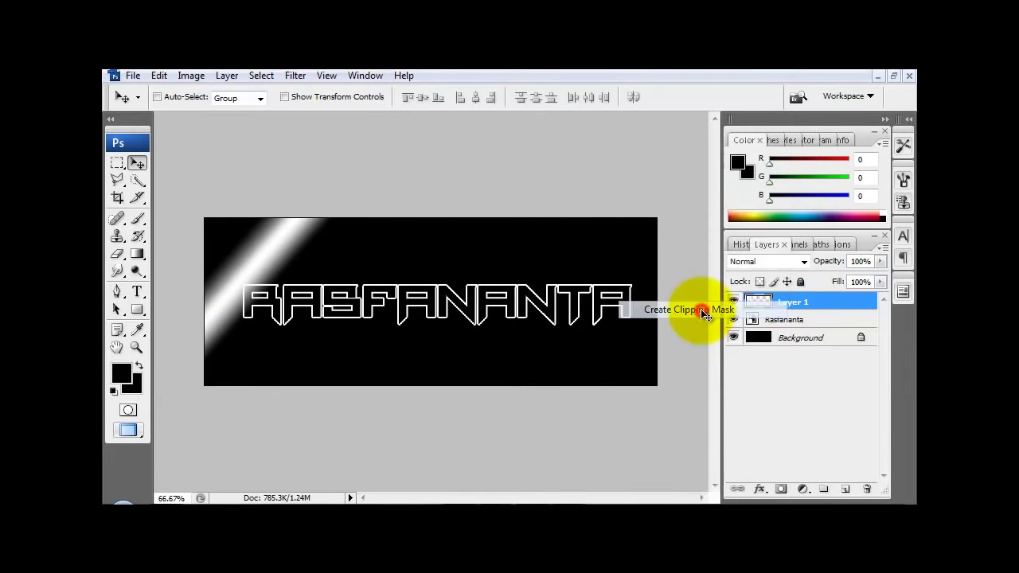
pyautogui.moveTo(504, 349); pyautogui.dragTo(331, 311)
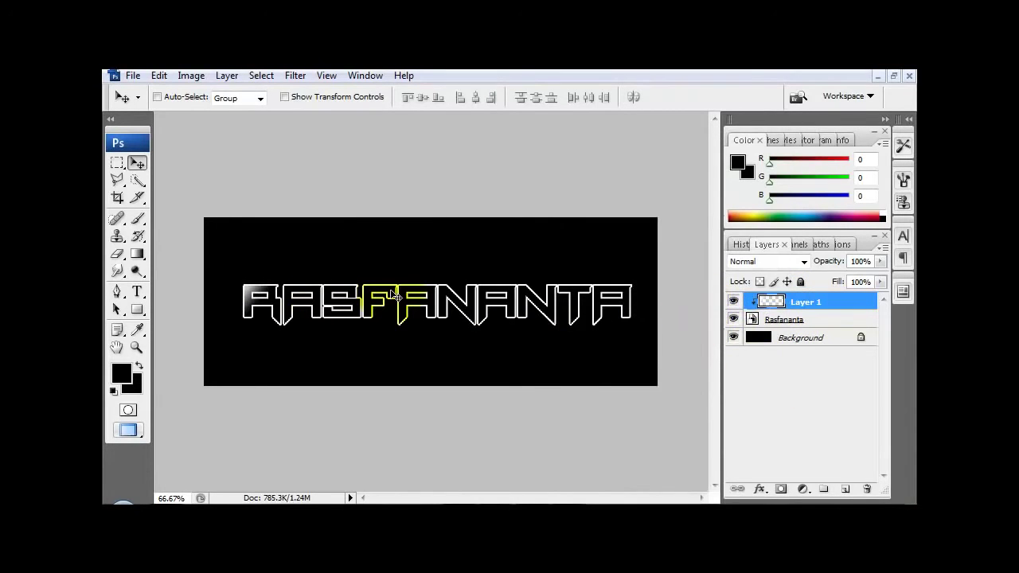
# Show the Animation (Frames) panel from the Window menu.
pyautogui.click(355, 77)
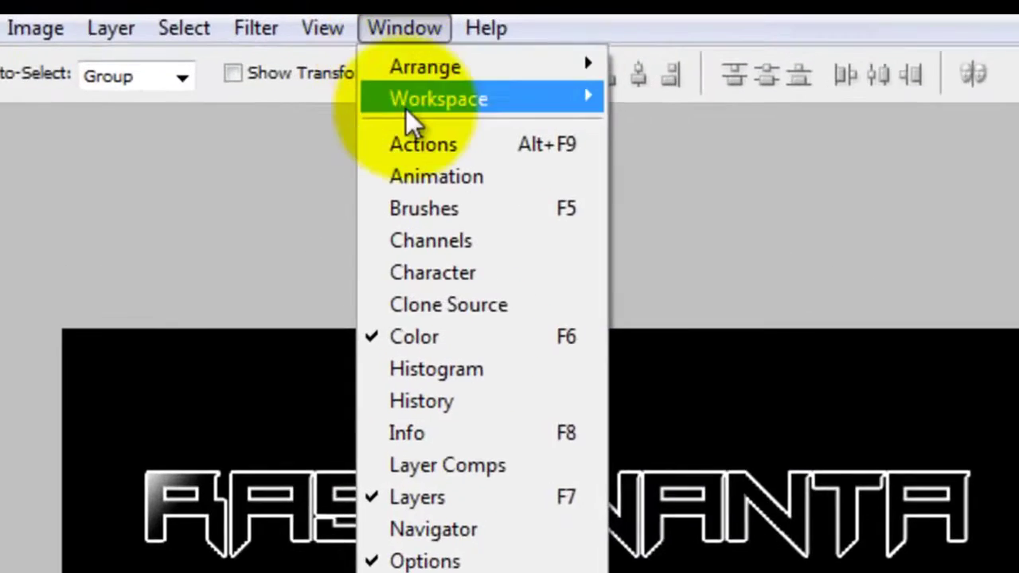
pyautogui.click(454, 199)
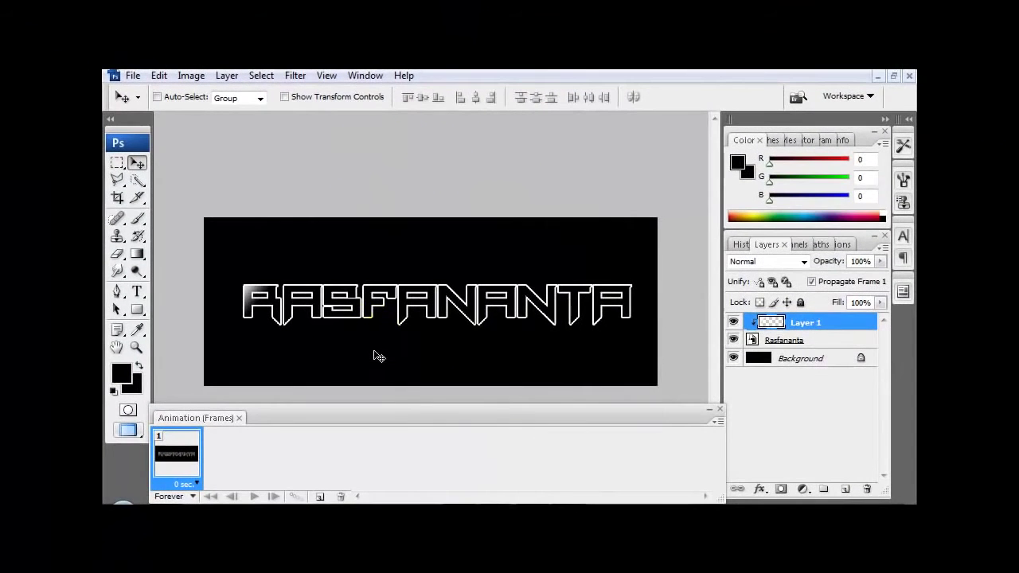
# Duplicate the frame, move the shine past the text's right end in frame 2, then reselect frame 1.
pyautogui.click(319, 496)
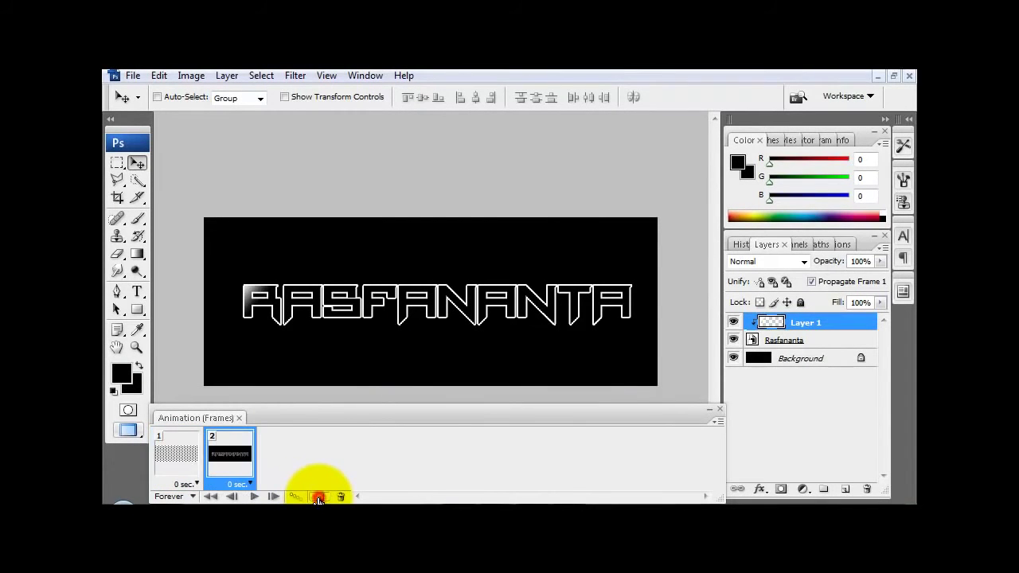
pyautogui.click(270, 348)
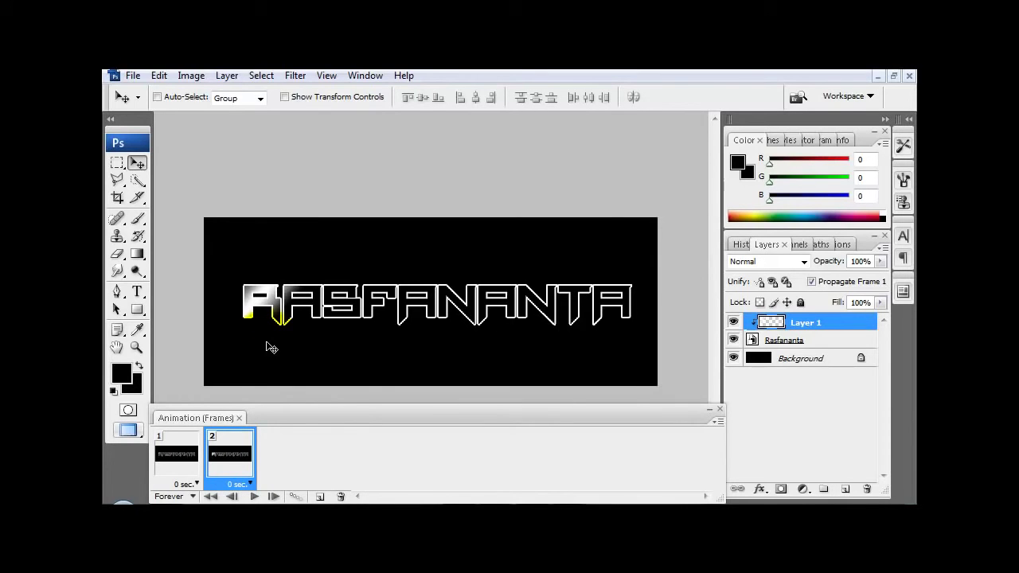
pyautogui.moveTo(271, 348); pyautogui.dragTo(638, 370)
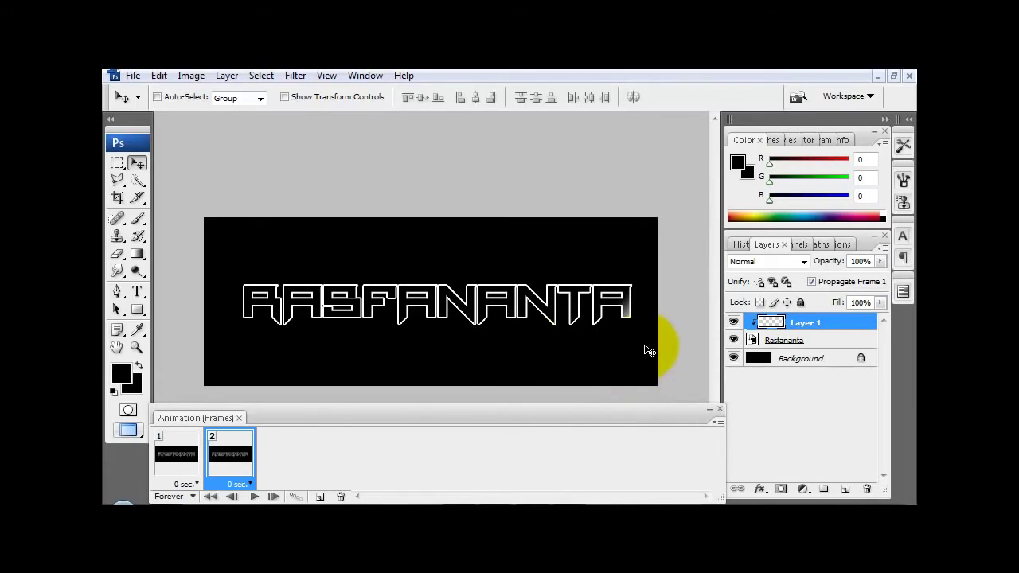
pyautogui.click(171, 481)
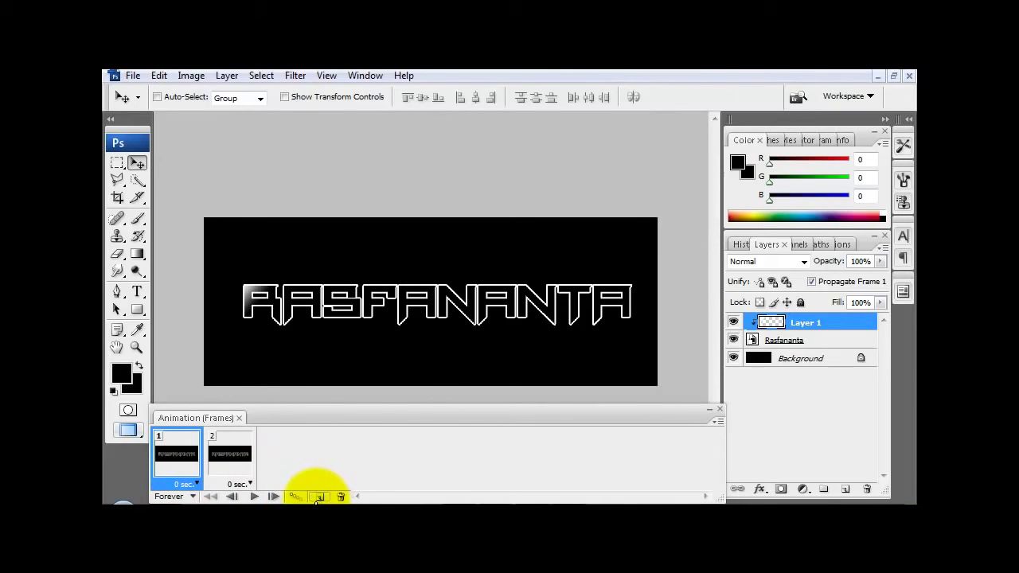
# Tween 25 in-between frames from frame 1 to the next frame.
pyautogui.click(295, 496)
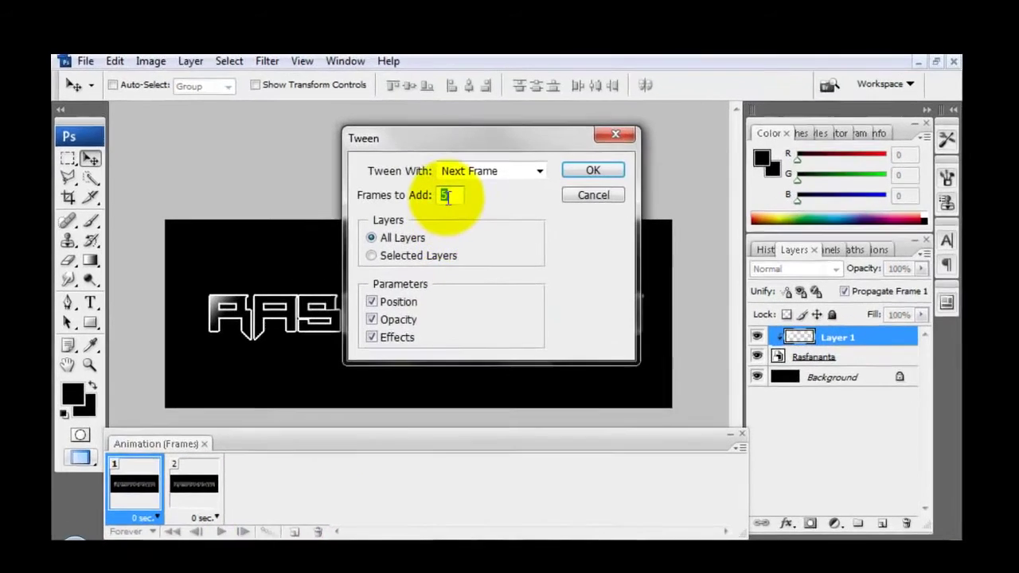
pyautogui.write('2')
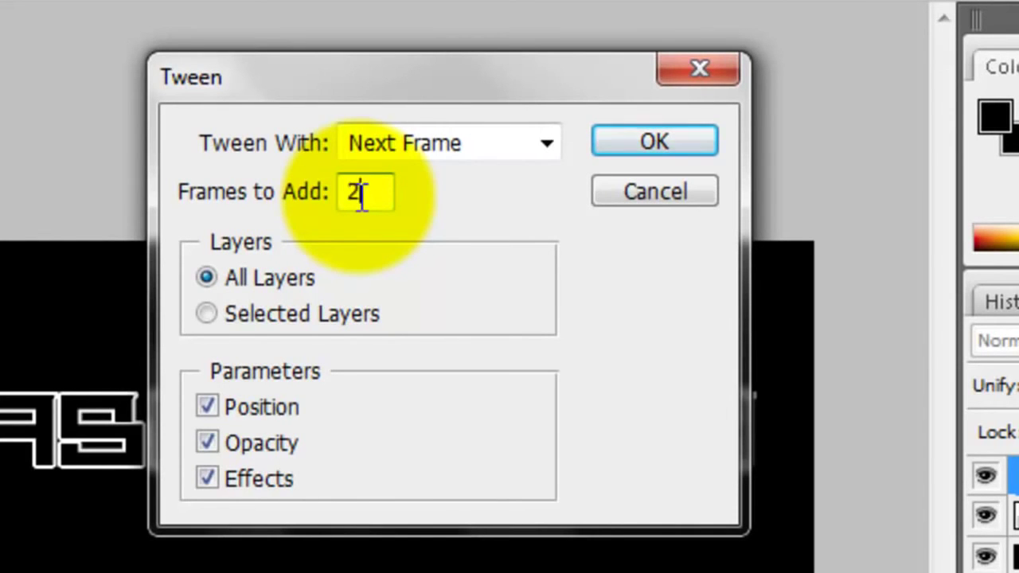
pyautogui.write('5')
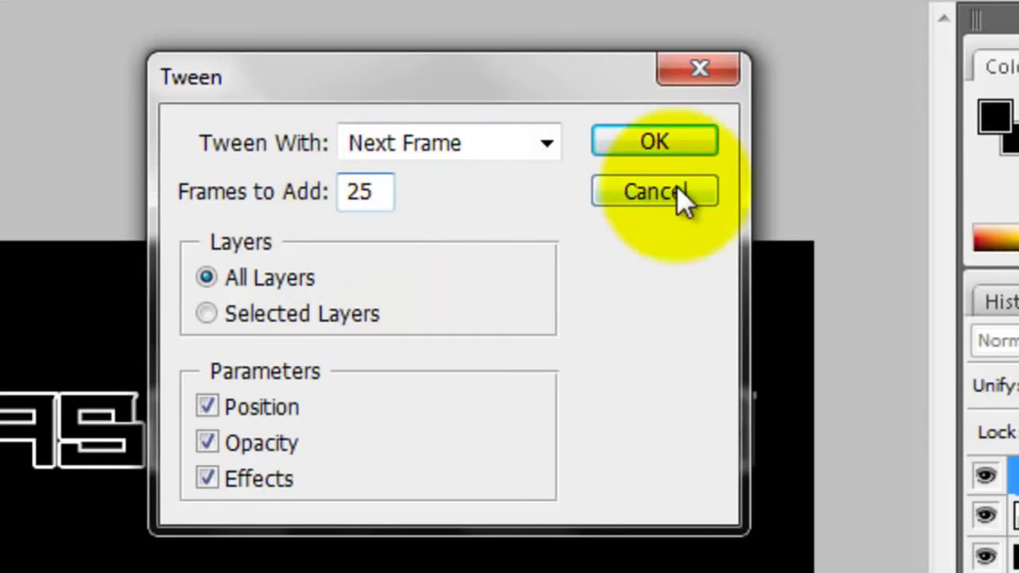
pyautogui.click(680, 133)
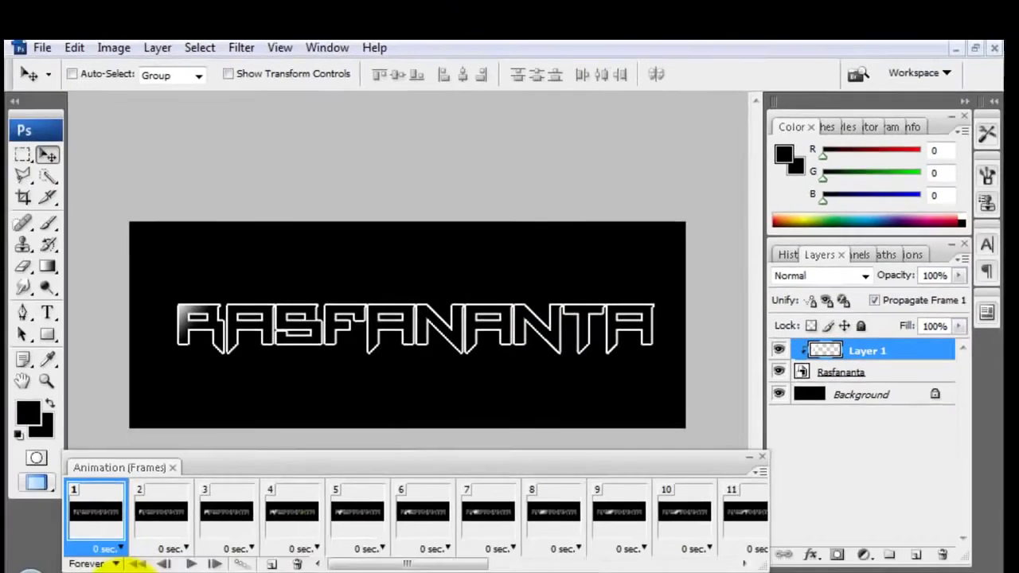
pyautogui.click(183, 473)
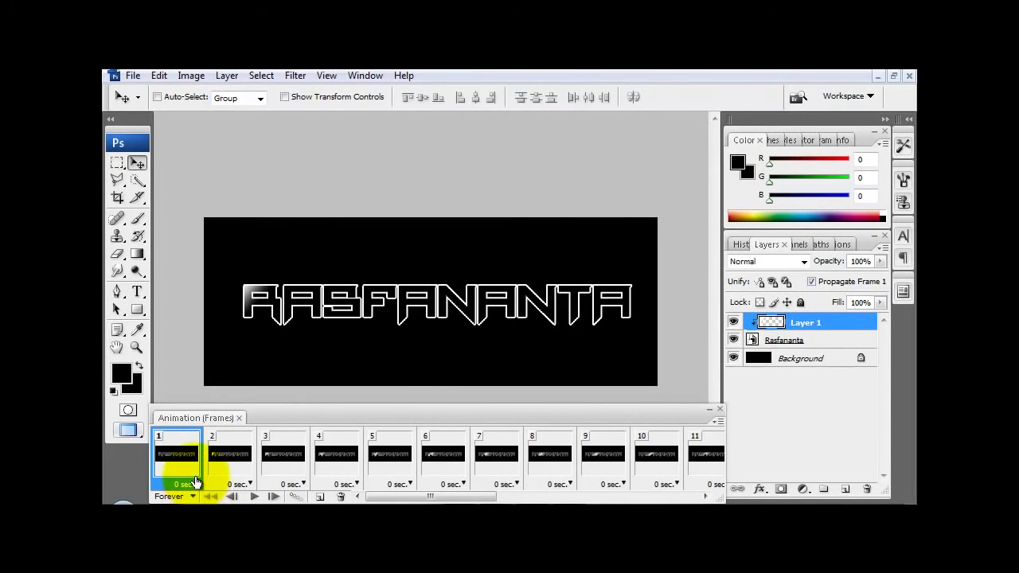
pyautogui.click(256, 498)
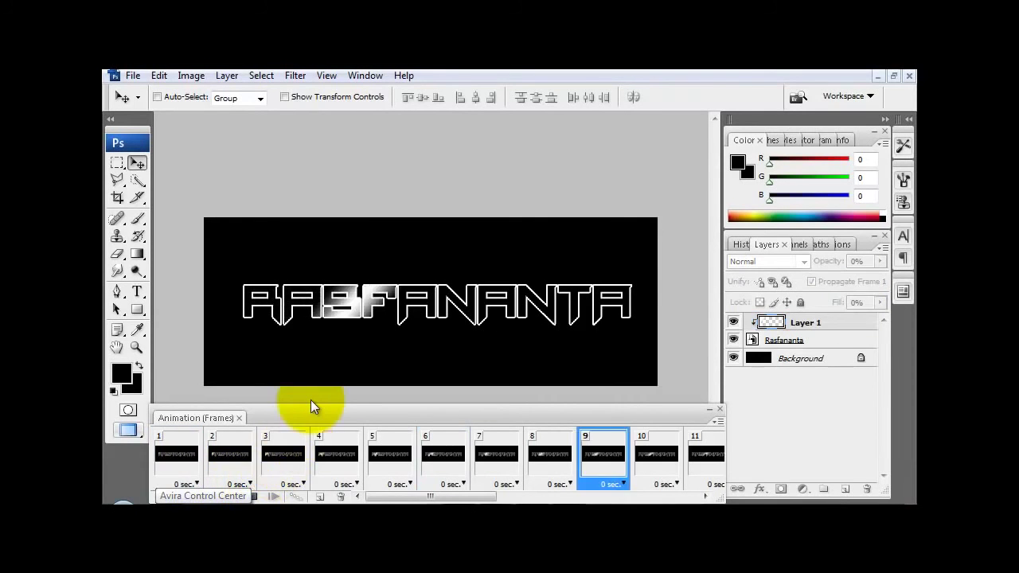
pyautogui.doubleClick(309, 410)
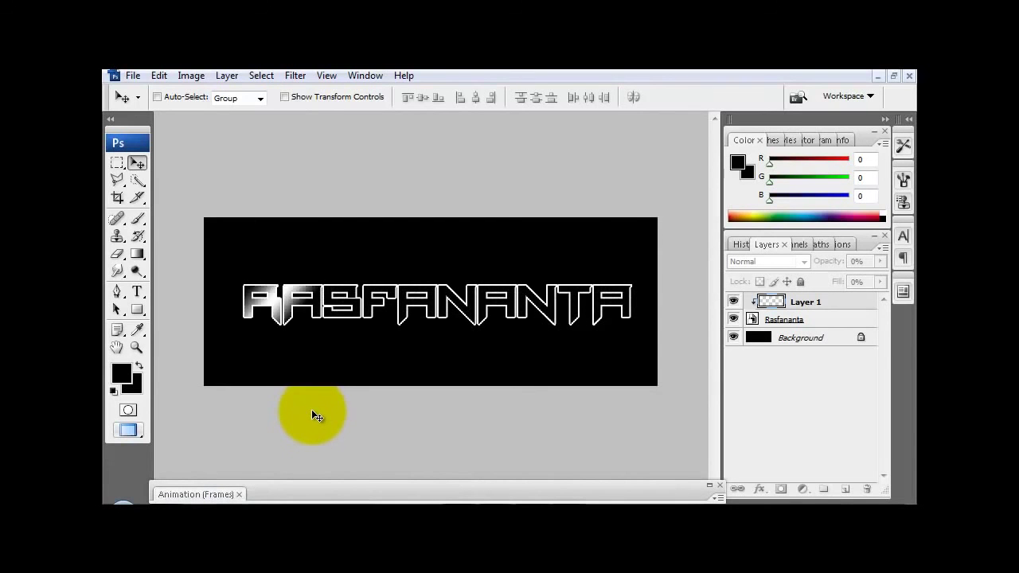
pyautogui.doubleClick(342, 484)
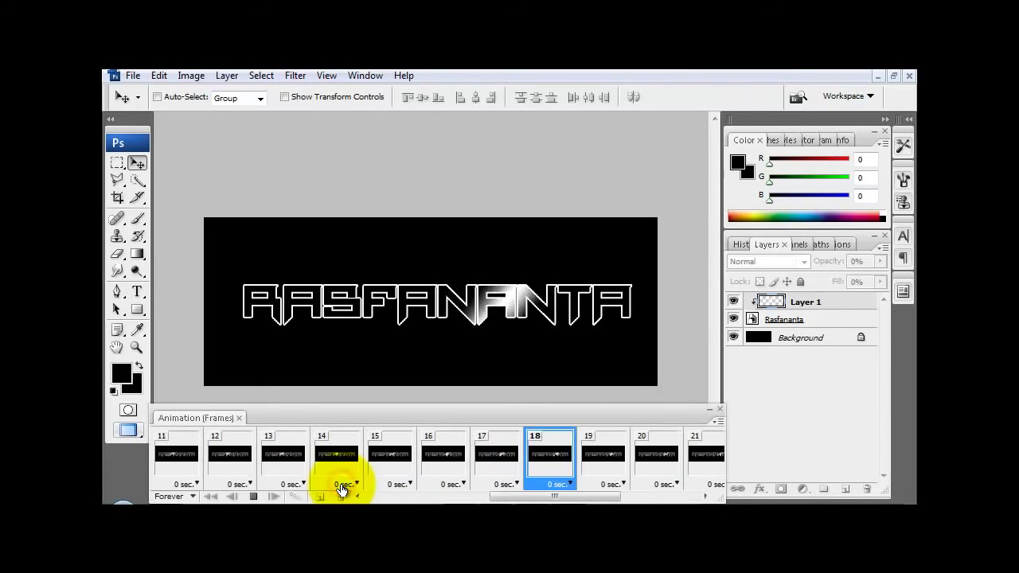
pyautogui.click(250, 497)
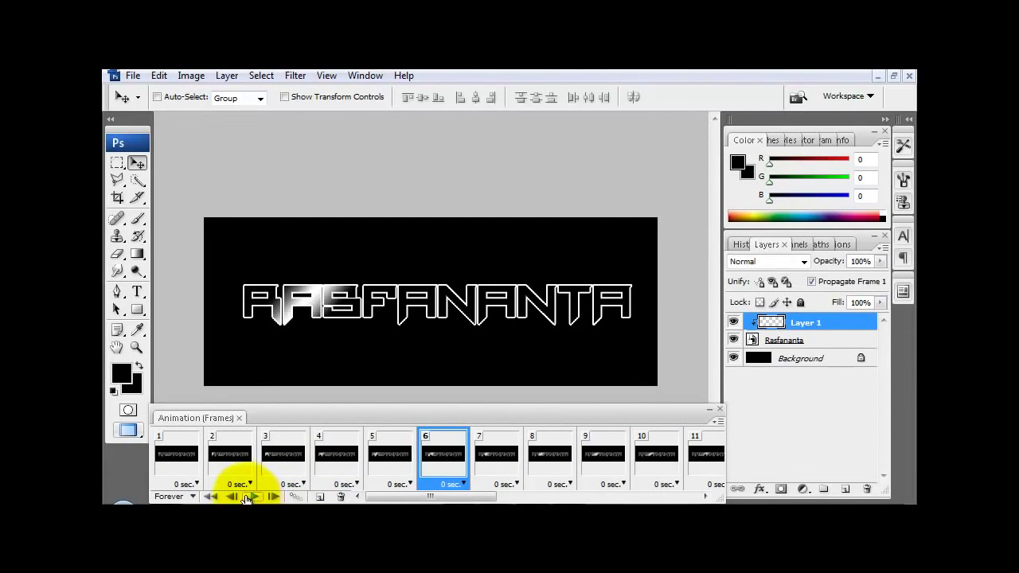